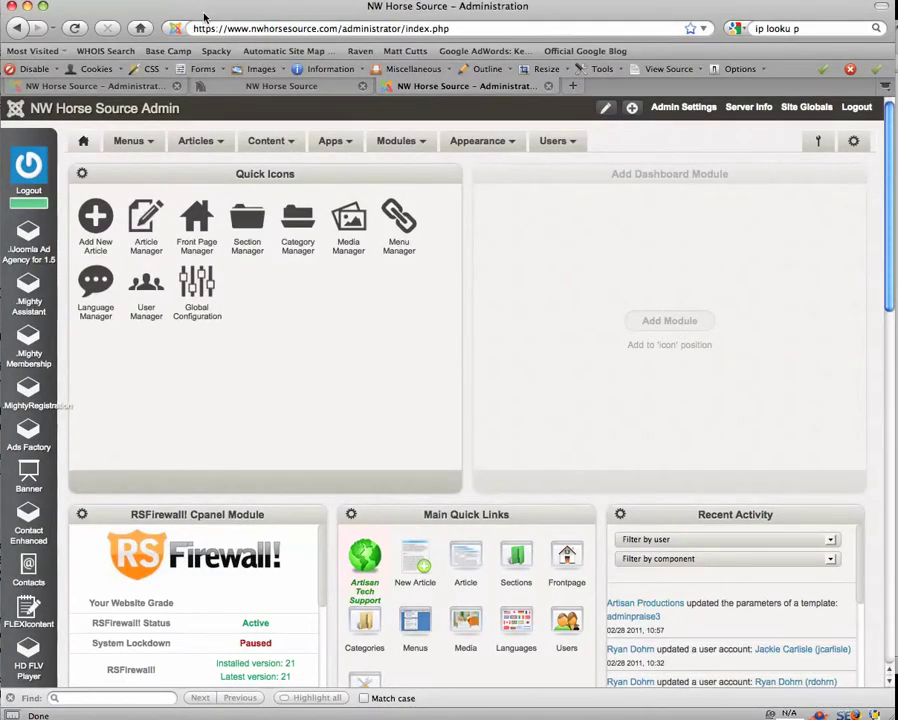
- View the riding spurs poll displayed on the live homepage
{"action": "scroll", "coordinate": [40, 370], "scroll_direction": "down", "scroll_amount": 4}
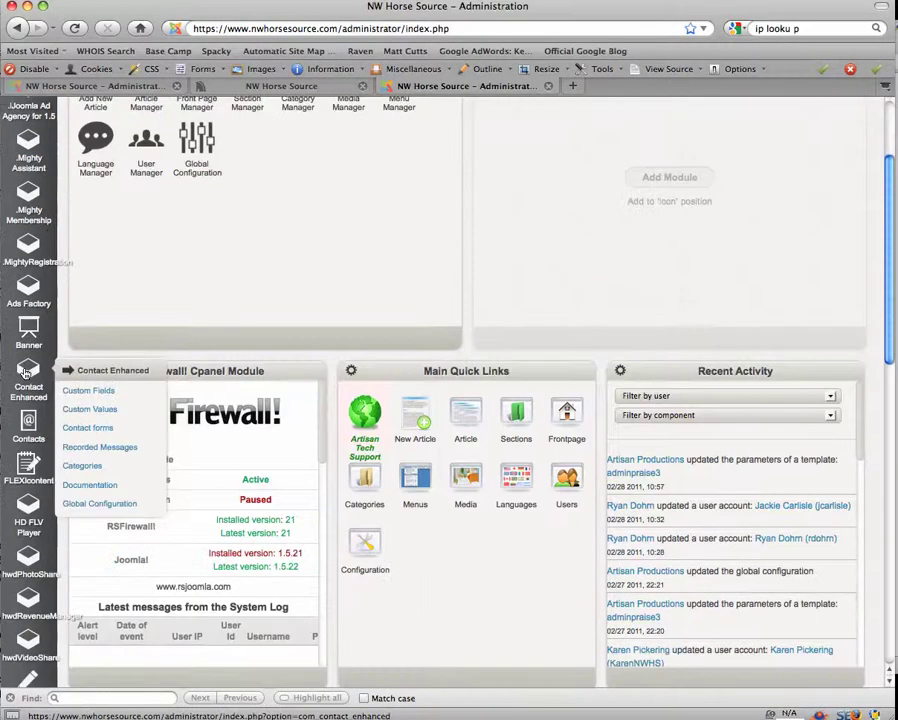
{"action": "mouse_move", "coordinate": [28, 375]}
{"action": "scroll", "coordinate": [28, 375], "scroll_direction": "down", "scroll_amount": 3}
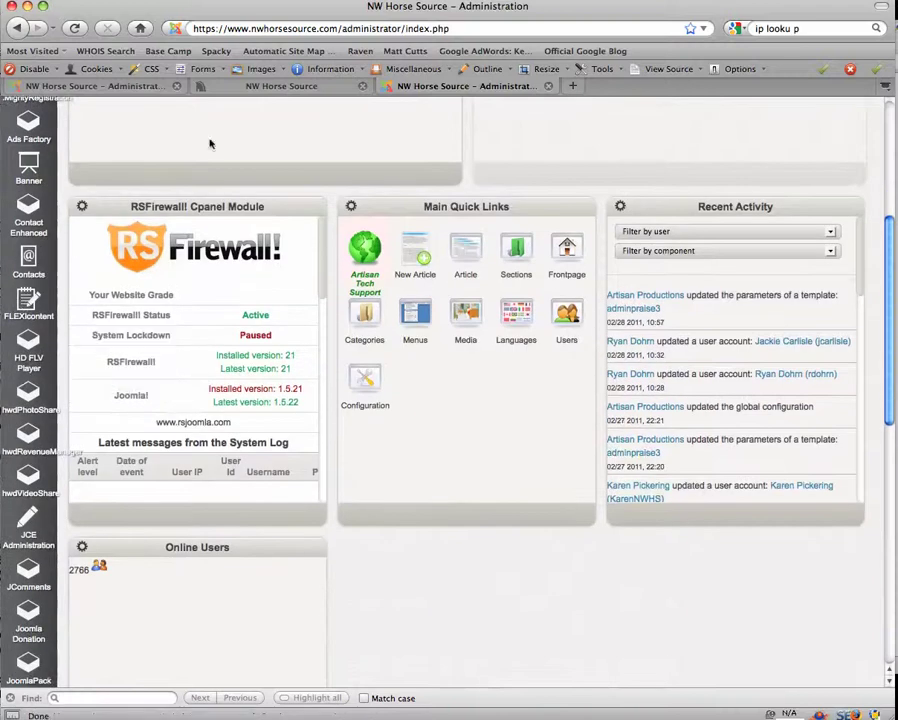
{"action": "left_click", "coordinate": [305, 91]}
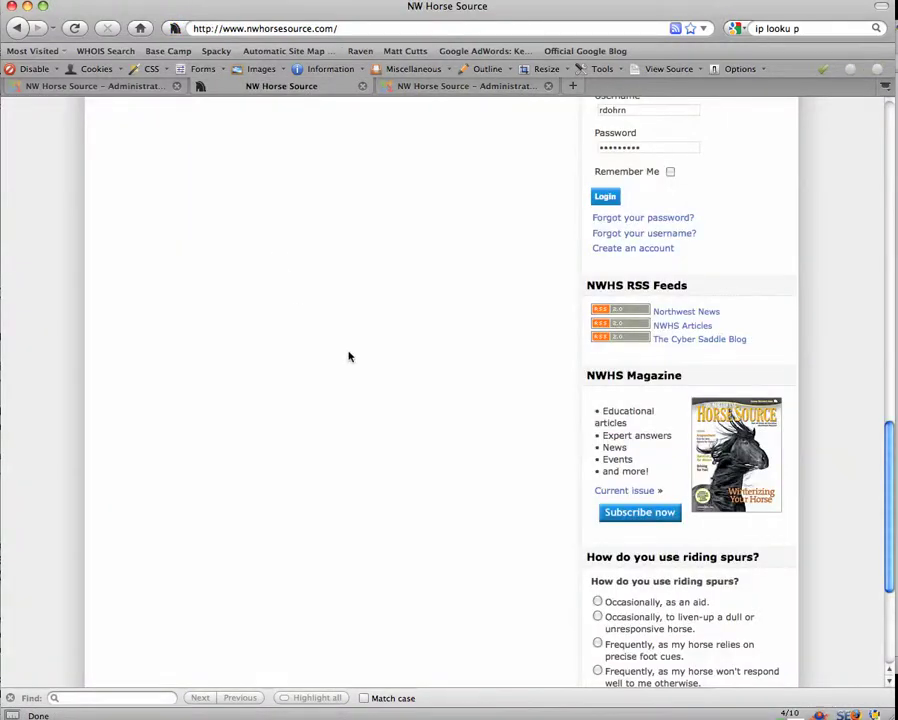
{"action": "scroll", "coordinate": [348, 356], "scroll_direction": "down", "scroll_amount": 3}
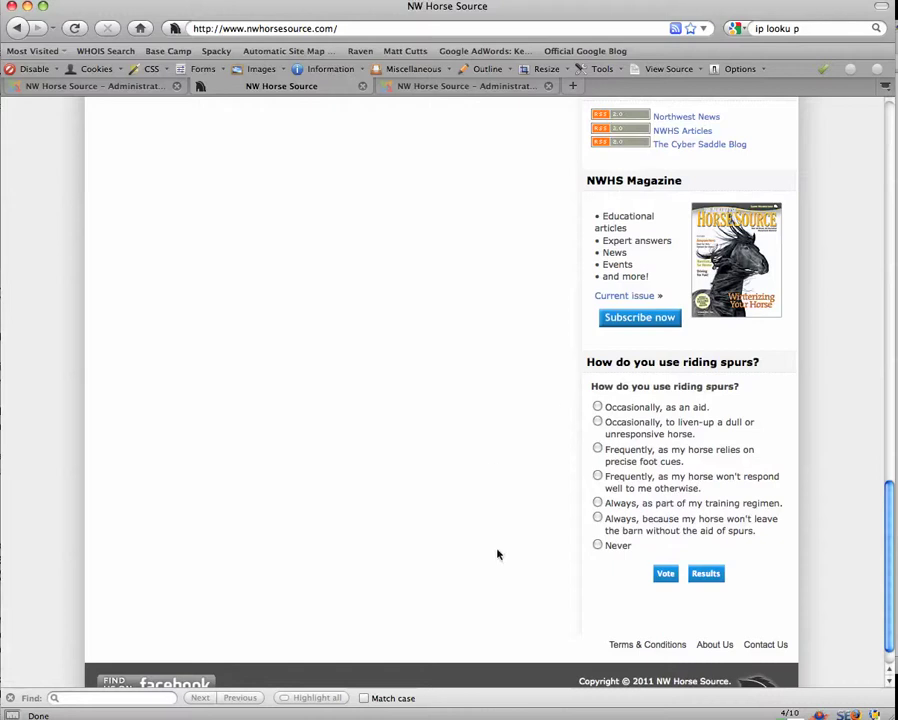
- Open the Poll Manager in the site administration and compare its list with the poll on the live homepage
{"action": "left_click", "coordinate": [113, 90]}
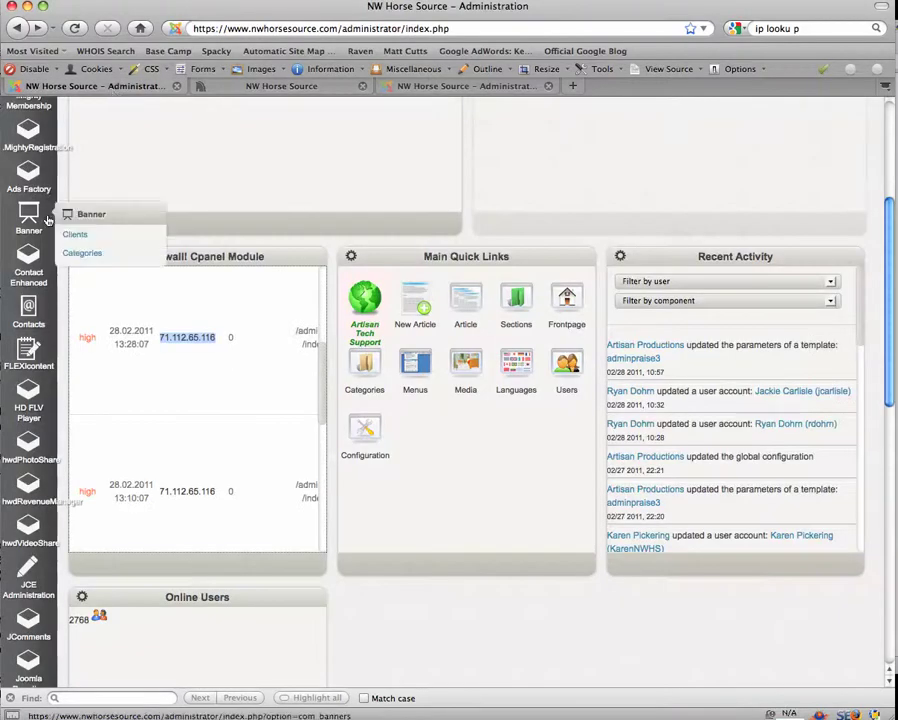
{"action": "scroll", "coordinate": [22, 218], "scroll_direction": "down", "scroll_amount": 8}
{"action": "mouse_move", "coordinate": [47, 218]}
{"action": "scroll", "coordinate": [47, 218], "scroll_direction": "down", "scroll_amount": 5}
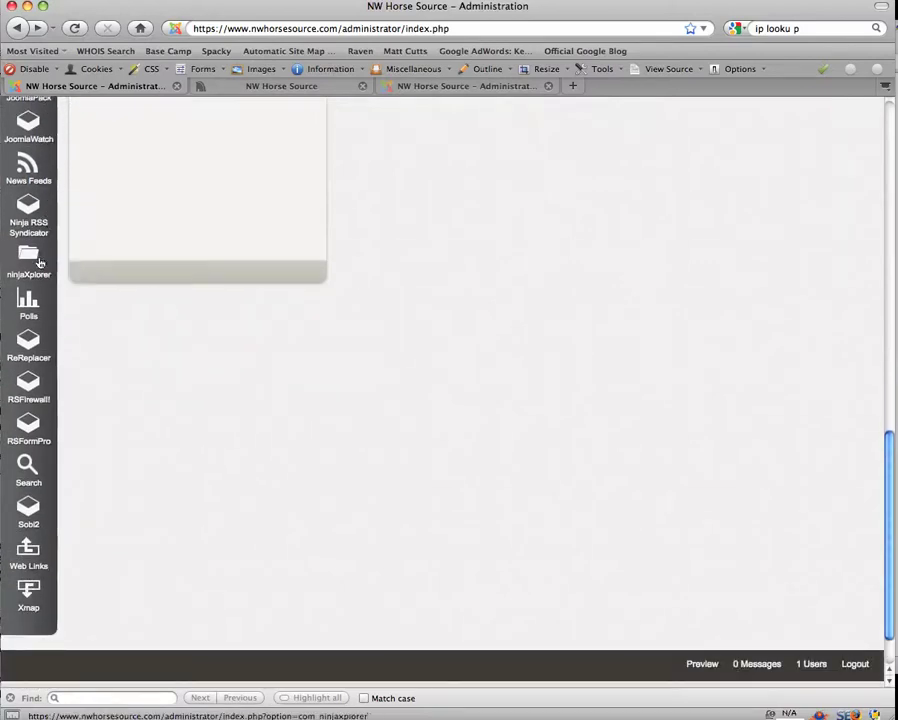
{"action": "left_click", "coordinate": [29, 306]}
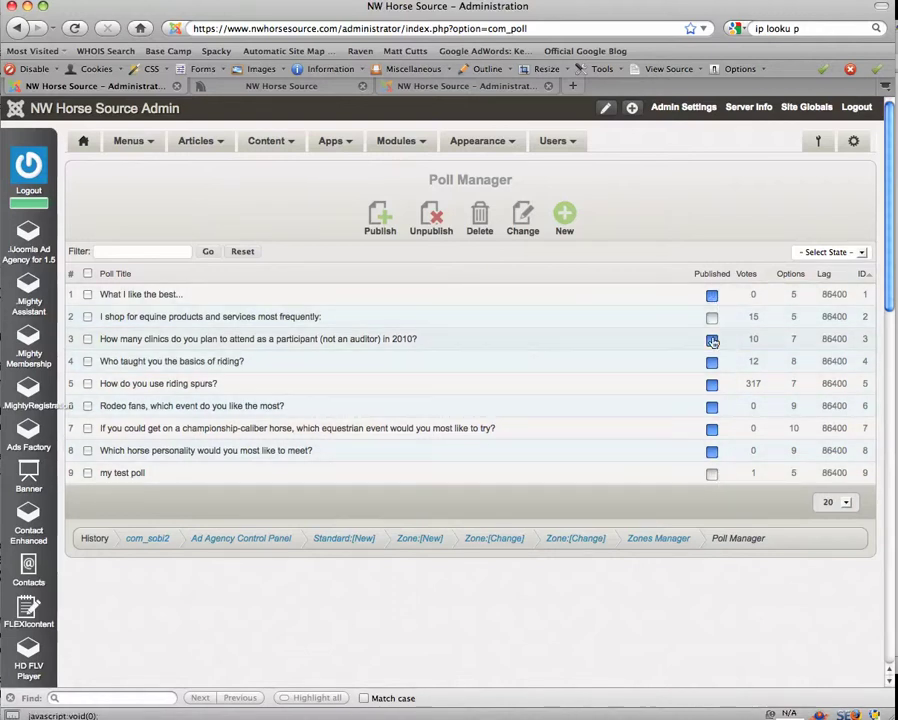
{"action": "left_click", "coordinate": [303, 92]}
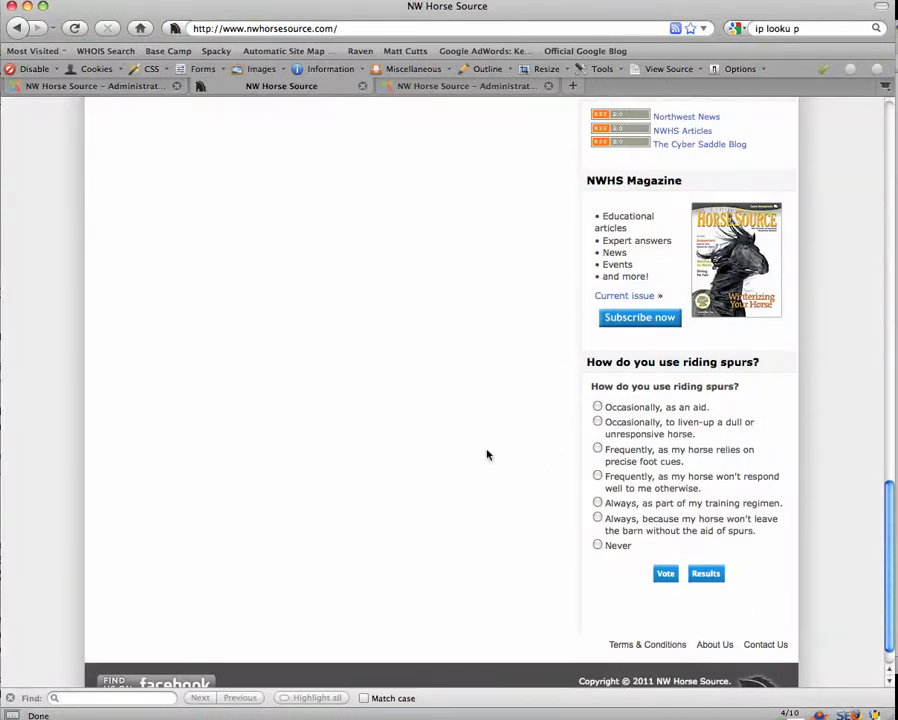
{"action": "left_click", "coordinate": [120, 87]}
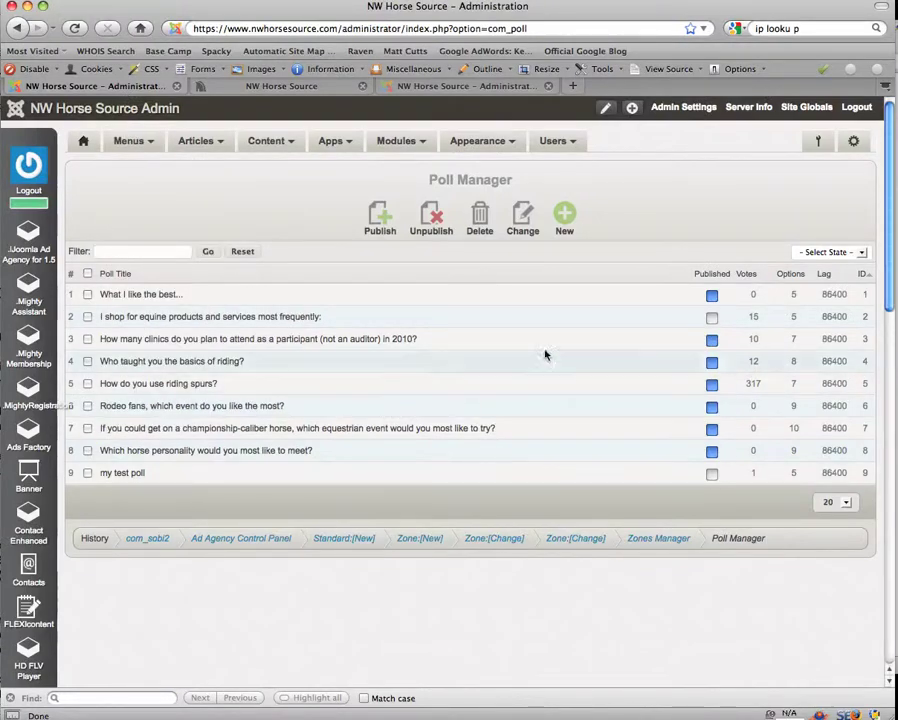
- Create a new poll titled "What is your favorite color?"
{"action": "left_click", "coordinate": [563, 216]}
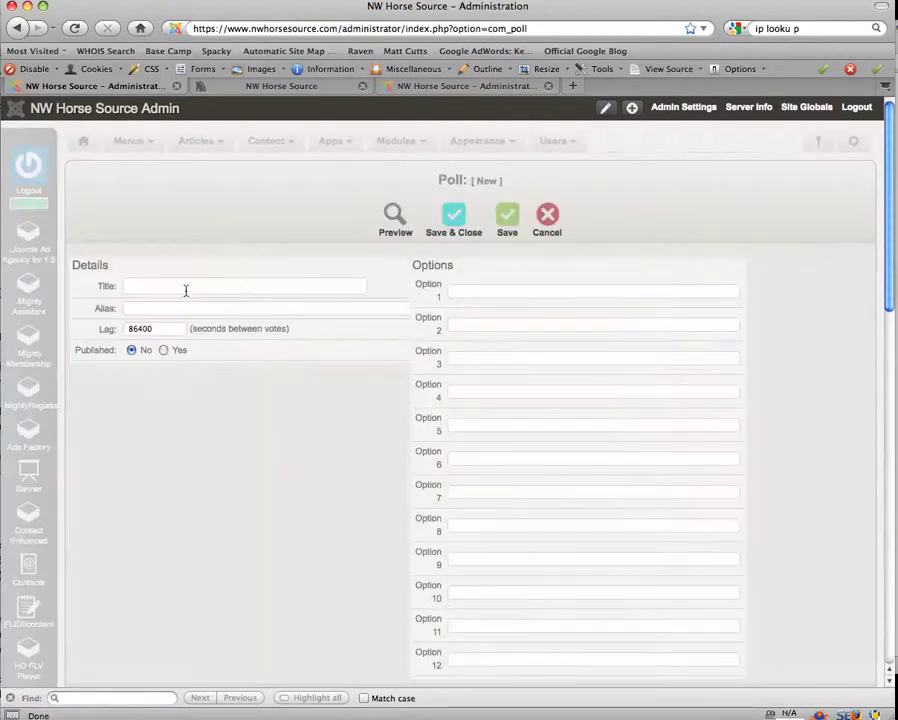
{"action": "left_click", "coordinate": [186, 288]}
{"action": "type", "text": "Is Ryan"}
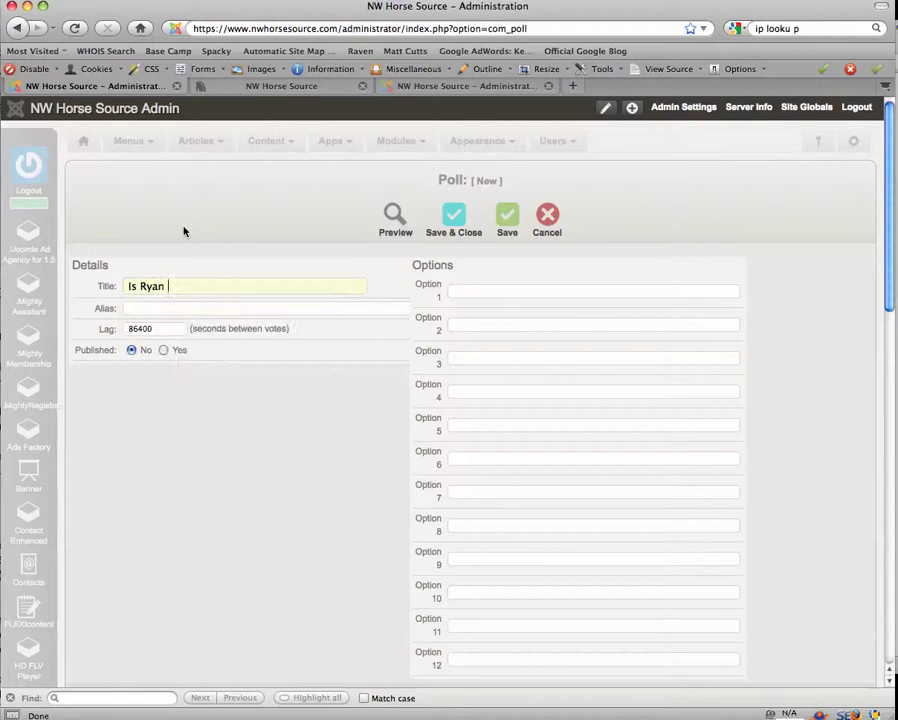
{"action": "key", "text": "BackSpace"}
{"action": "key", "text": "BackSpace"}
{"action": "key", "text": "BackSpace"}
{"action": "key", "text": "BackSpace"}
{"action": "key", "text": "BackSpace"}
{"action": "key", "text": "BackSpace"}
{"action": "key", "text": "BackSpace"}
{"action": "key", "text": "BackSpace"}
{"action": "type", "text": "What is your favorite color?"}
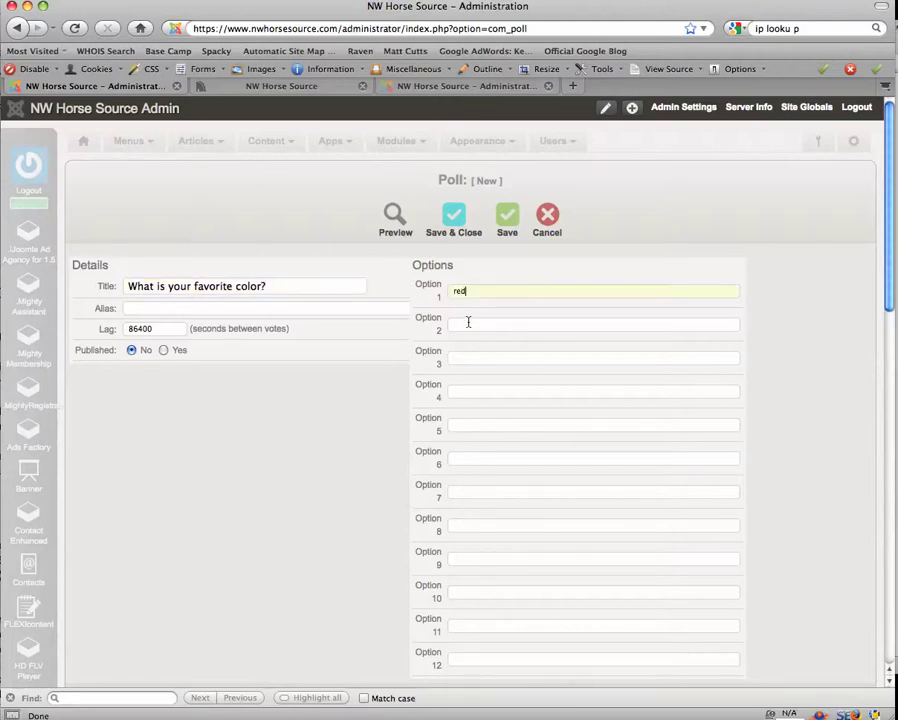
- Fill in the first three poll options as red, blue and yello
{"action": "left_click", "coordinate": [468, 322]}
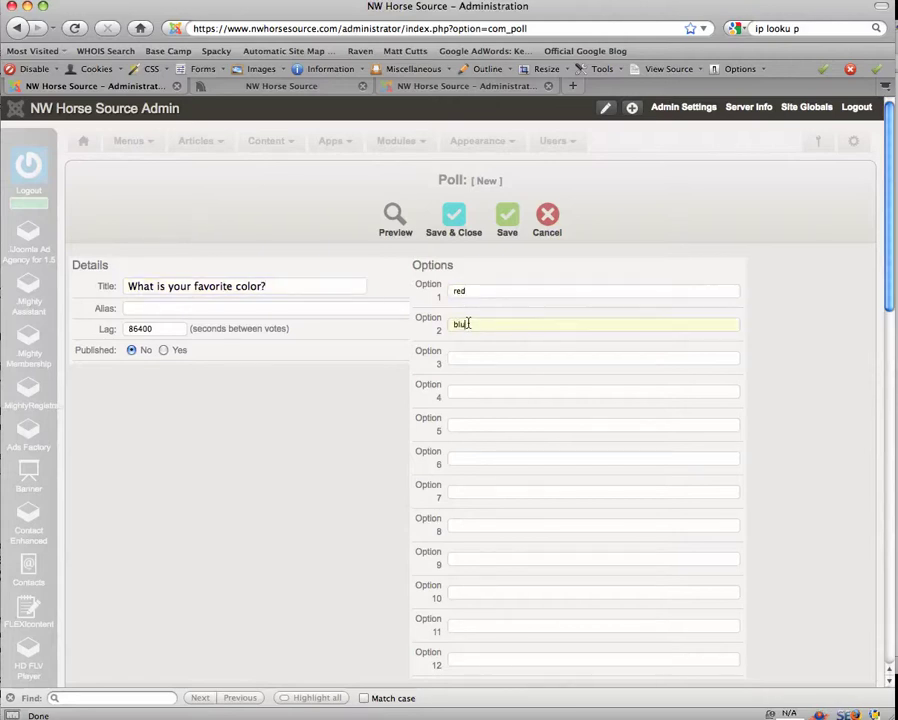
{"action": "left_click", "coordinate": [487, 357]}
{"action": "type", "text": "ye"}
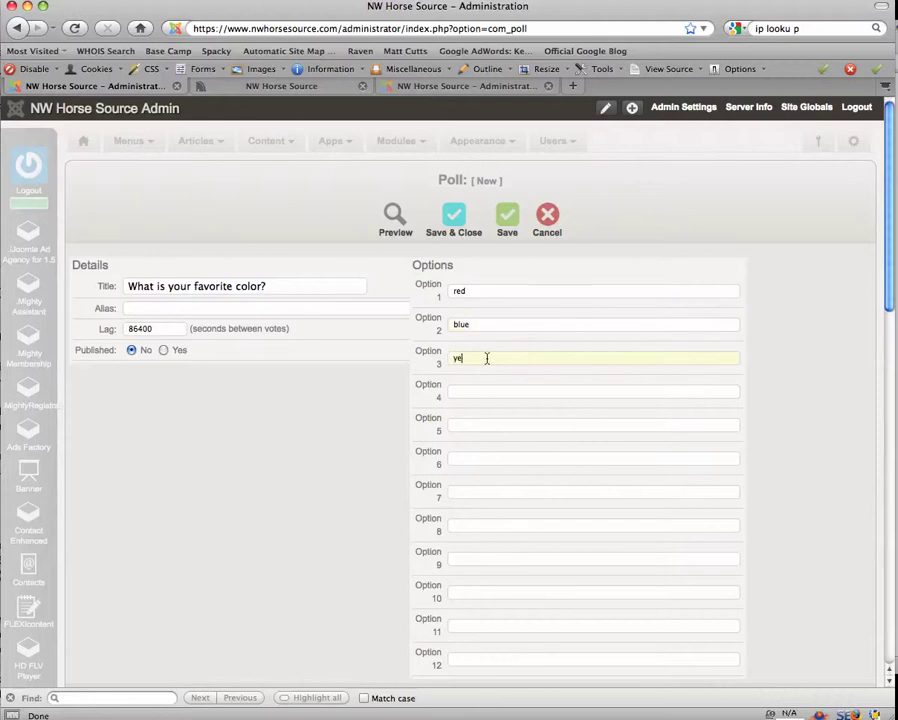
{"action": "type", "text": "llo"}
- Set the new poll to published, then save and close it
{"action": "left_click", "coordinate": [164, 351]}
{"action": "left_click", "coordinate": [505, 222]}
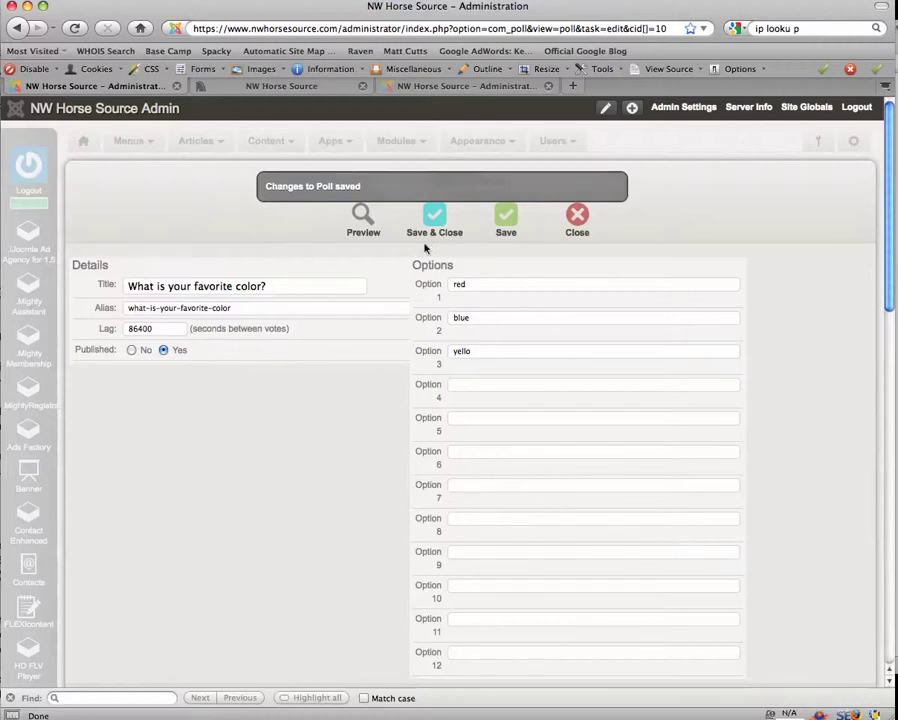
{"action": "left_click", "coordinate": [434, 218]}
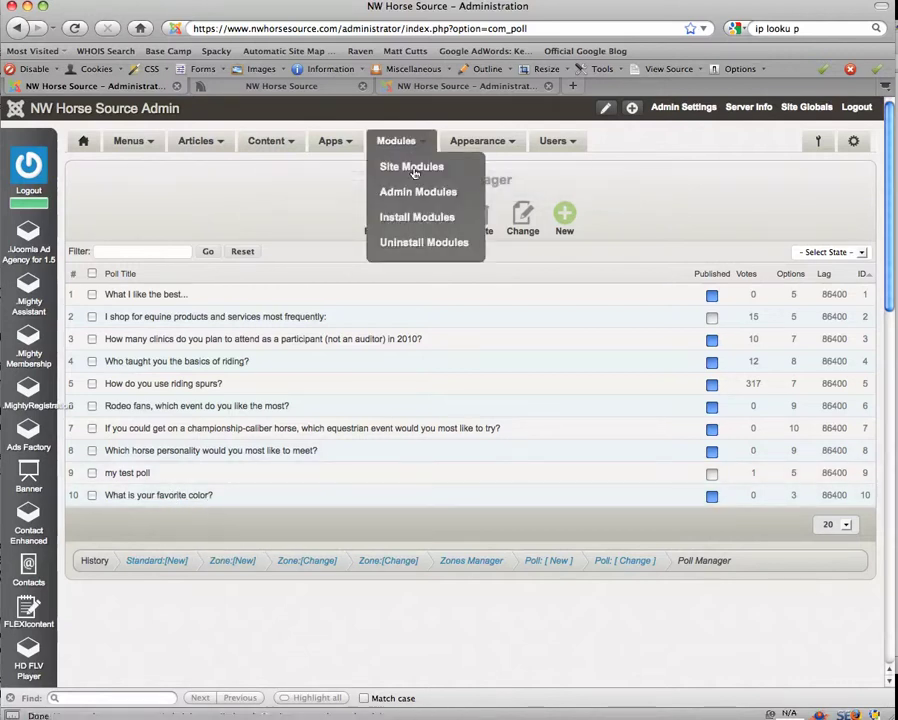
- Filter the site modules to the right position and open the "How do you use riding spurs?" poll module for editing
{"action": "left_click", "coordinate": [414, 168]}
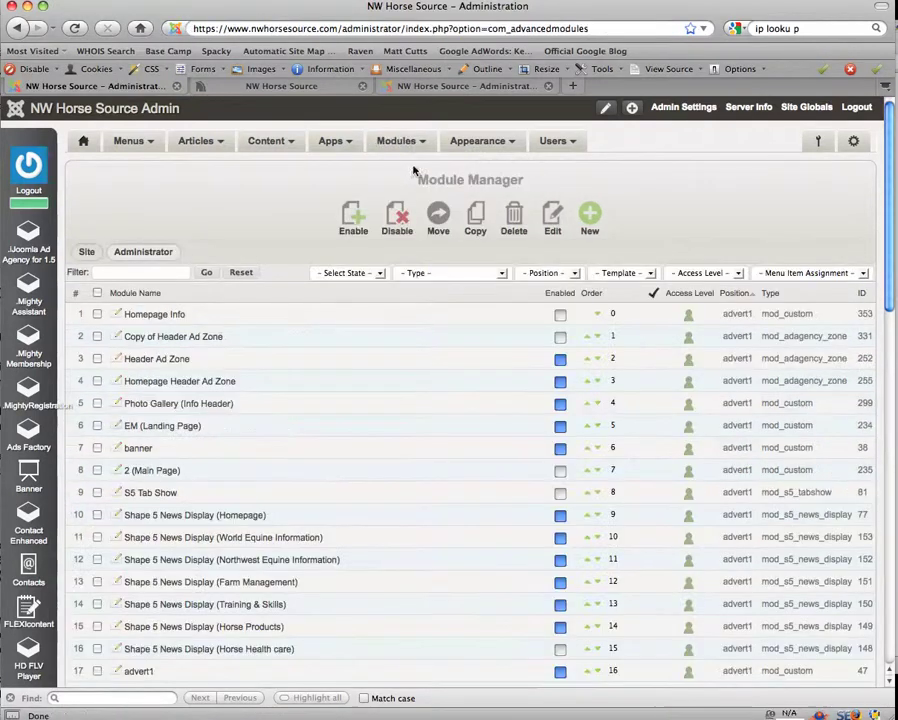
{"action": "left_click", "coordinate": [541, 274]}
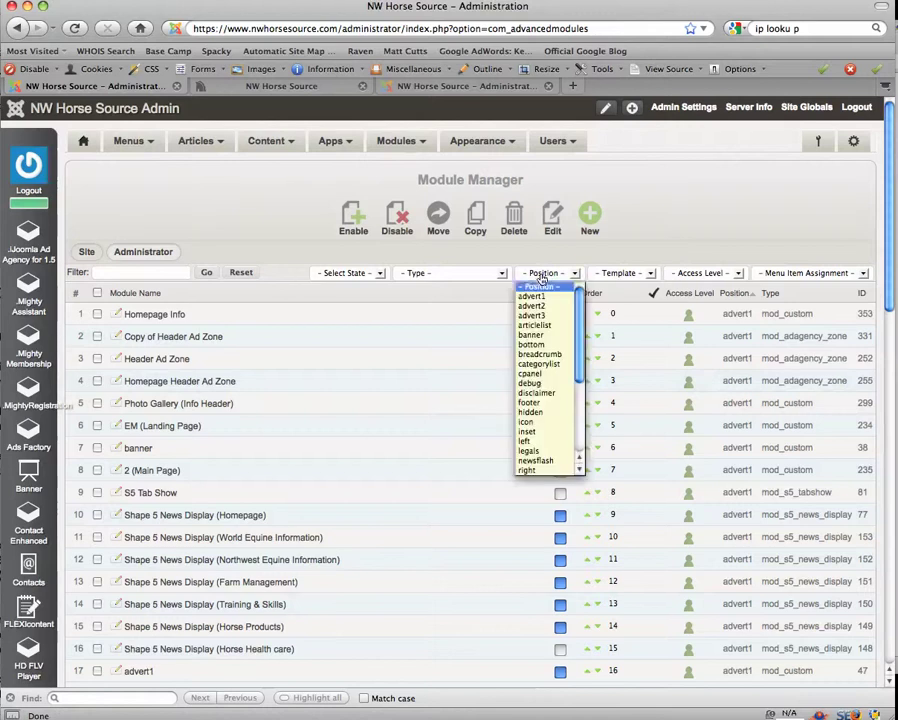
{"action": "left_click", "coordinate": [527, 469]}
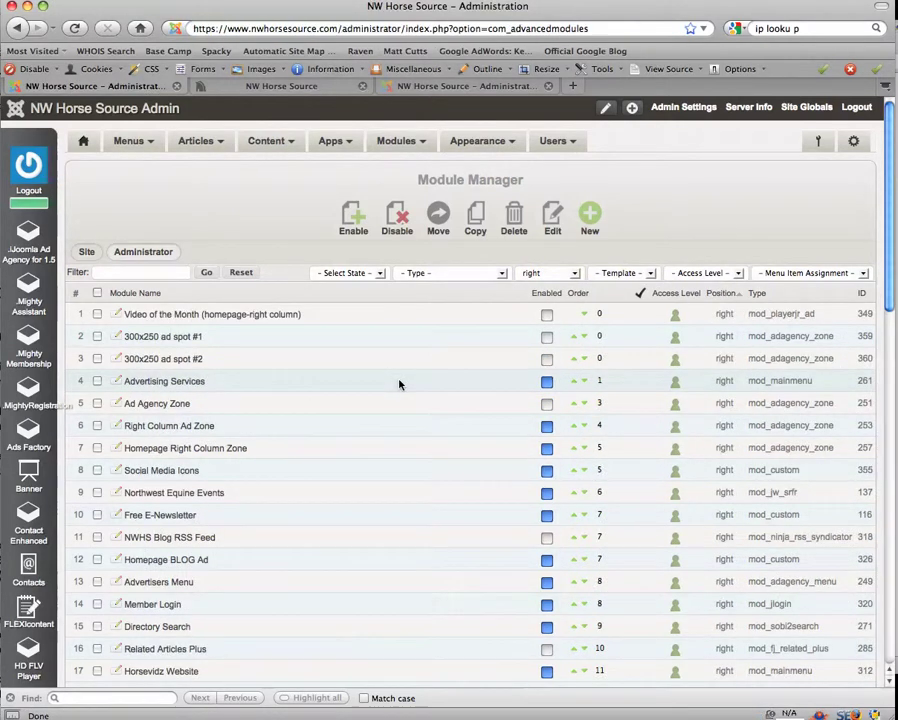
{"action": "scroll", "coordinate": [377, 341], "scroll_direction": "down", "scroll_amount": 2}
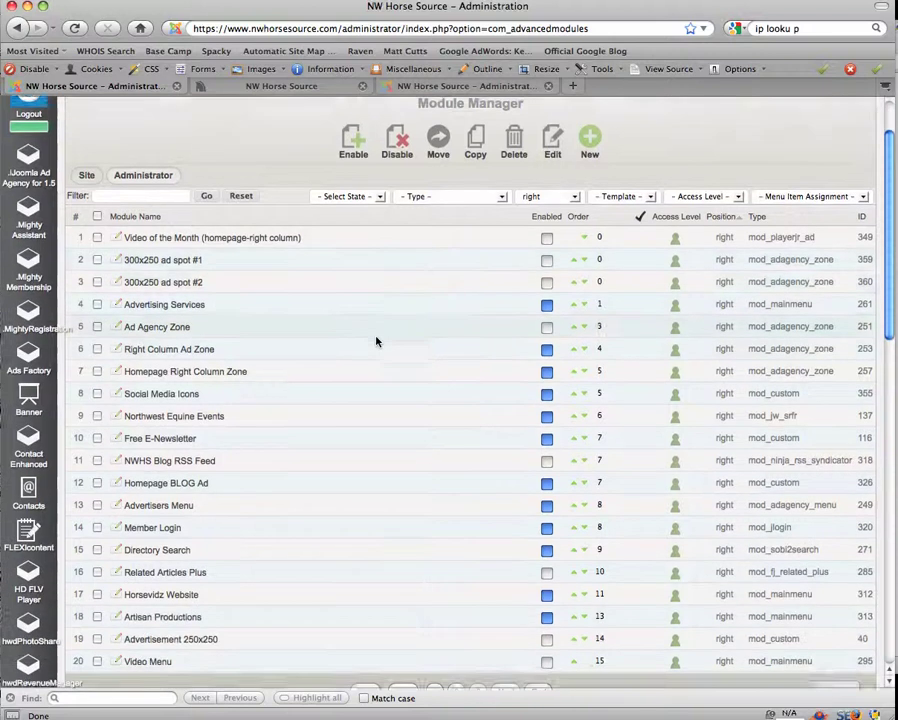
{"action": "scroll", "coordinate": [376, 341], "scroll_direction": "down", "scroll_amount": 1}
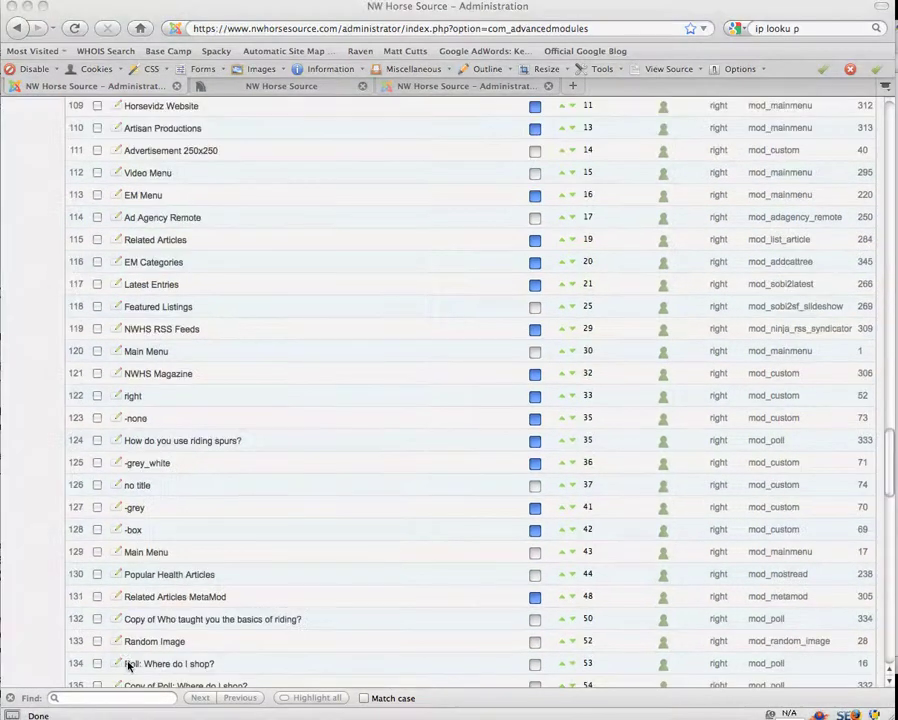
{"action": "left_click", "coordinate": [187, 441]}
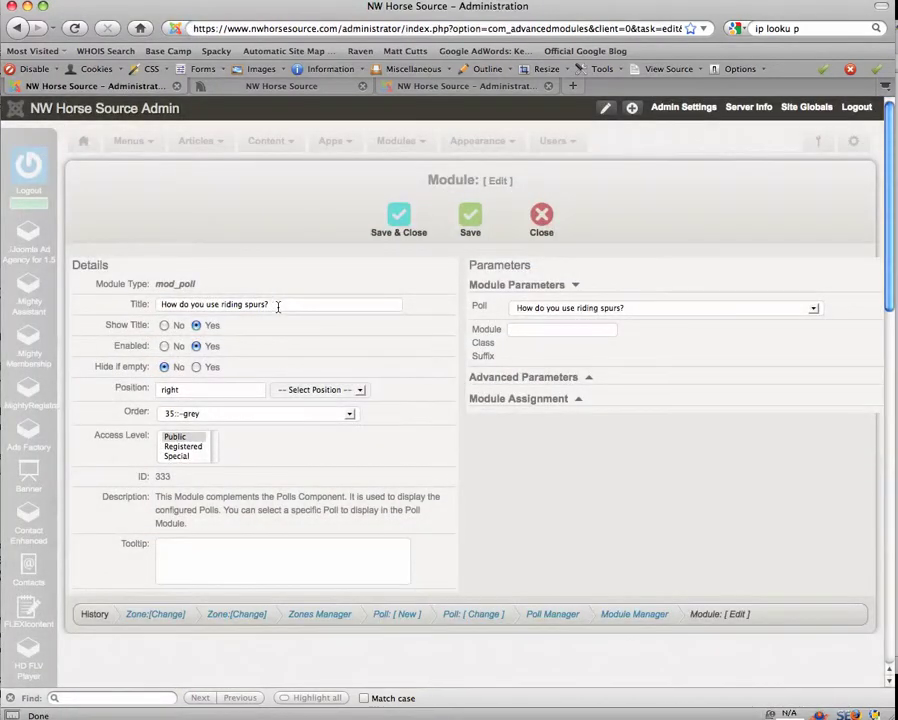
- Rename the poll module to Polls and turn off the display of its title
{"action": "left_click_drag", "start_coordinate": [278, 307], "coordinate": [147, 304]}
{"action": "type", "text": "Polls"}
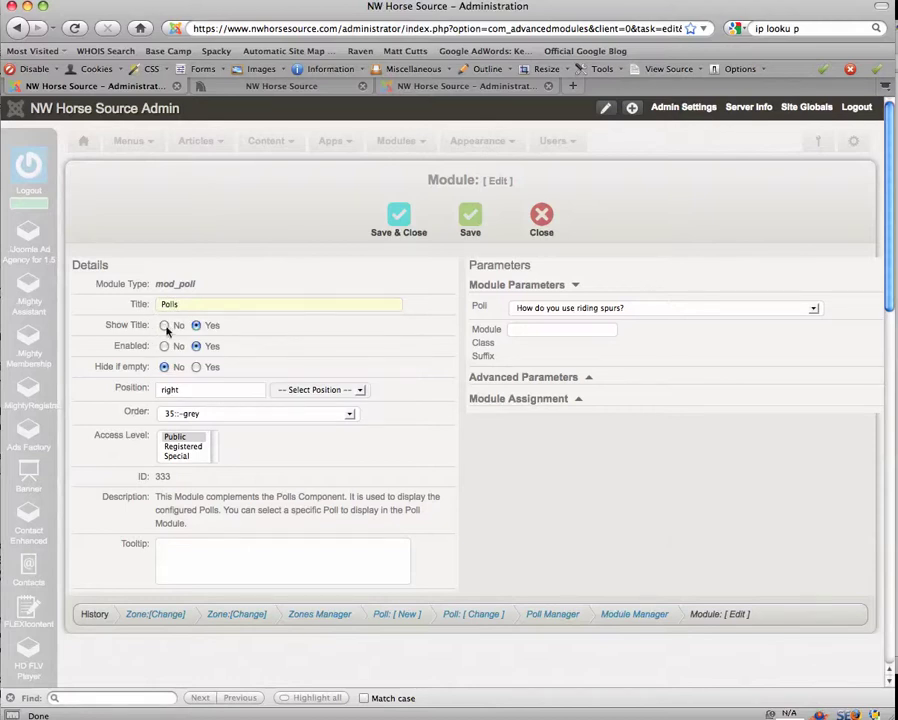
{"action": "left_click", "coordinate": [165, 326]}
- Assign the "What is your favorite color?" poll to the module, save it, and check the reloaded live homepage
{"action": "left_click", "coordinate": [812, 310]}
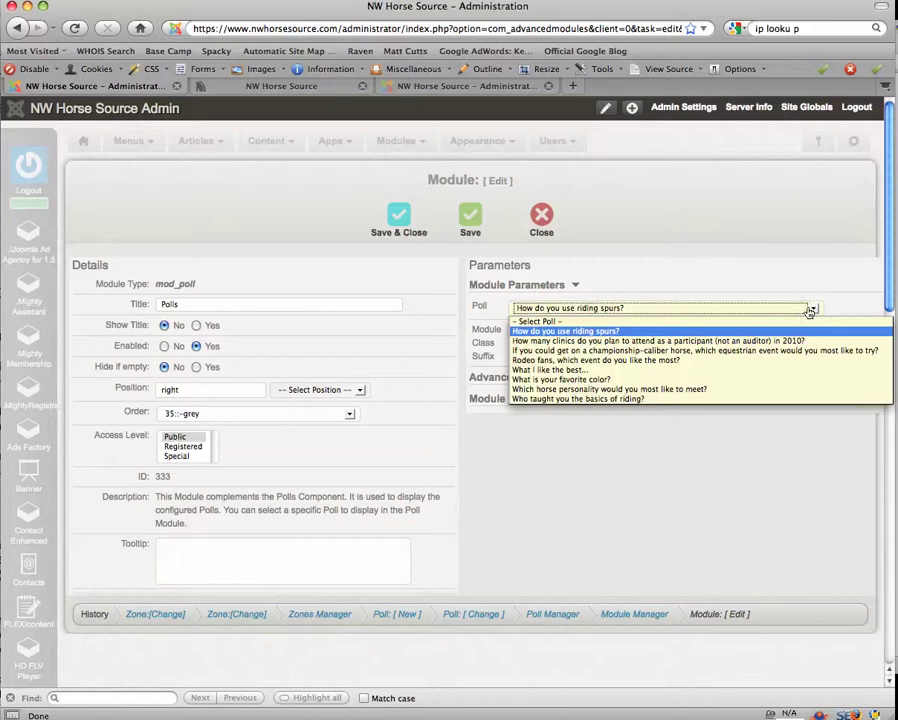
{"action": "left_click", "coordinate": [584, 381]}
{"action": "left_click", "coordinate": [469, 216]}
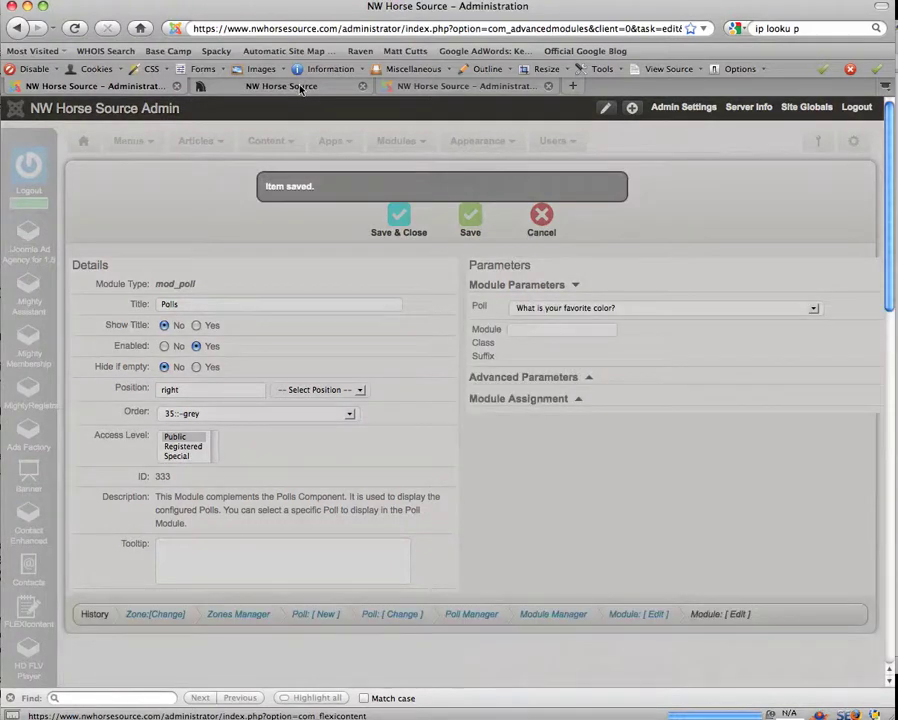
{"action": "left_click", "coordinate": [300, 88]}
{"action": "left_click", "coordinate": [74, 28]}
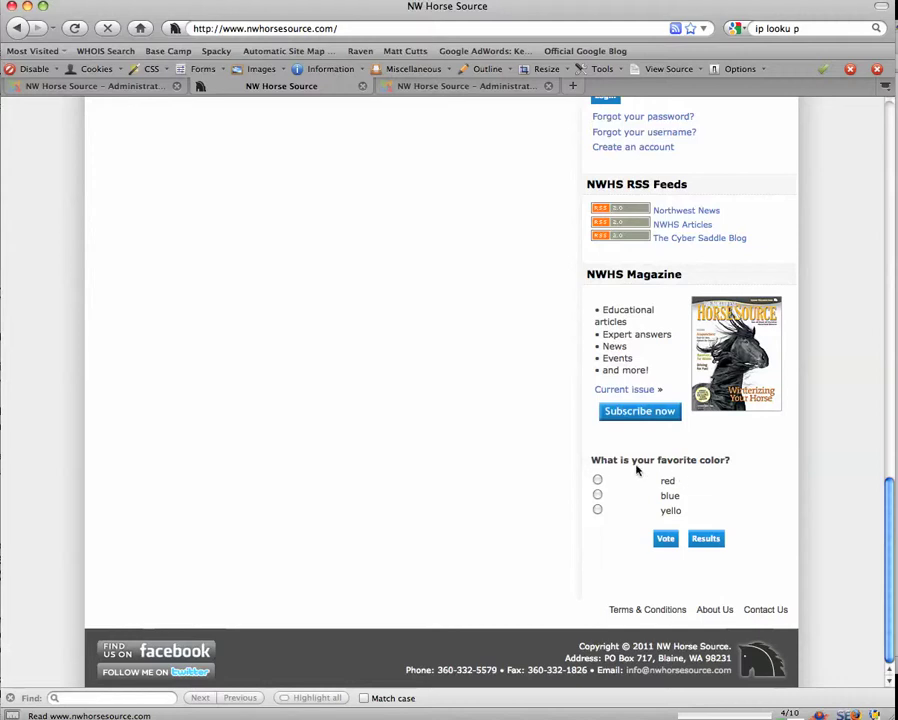
- Switch the Polls module to the "How do you use riding spurs?" poll, then save and close it
{"action": "left_click", "coordinate": [135, 86]}
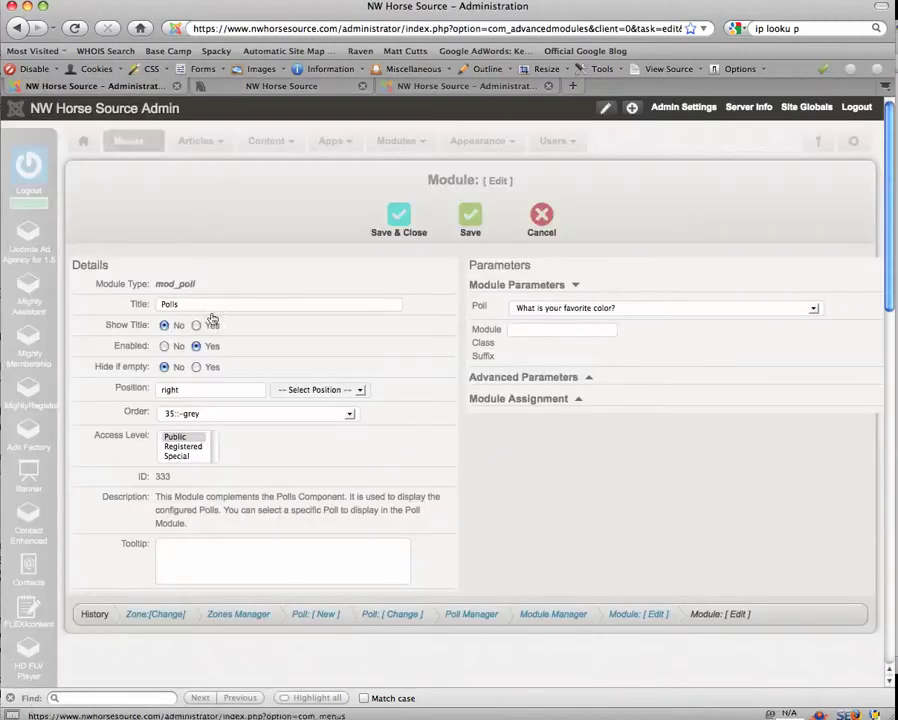
{"action": "left_click", "coordinate": [812, 309]}
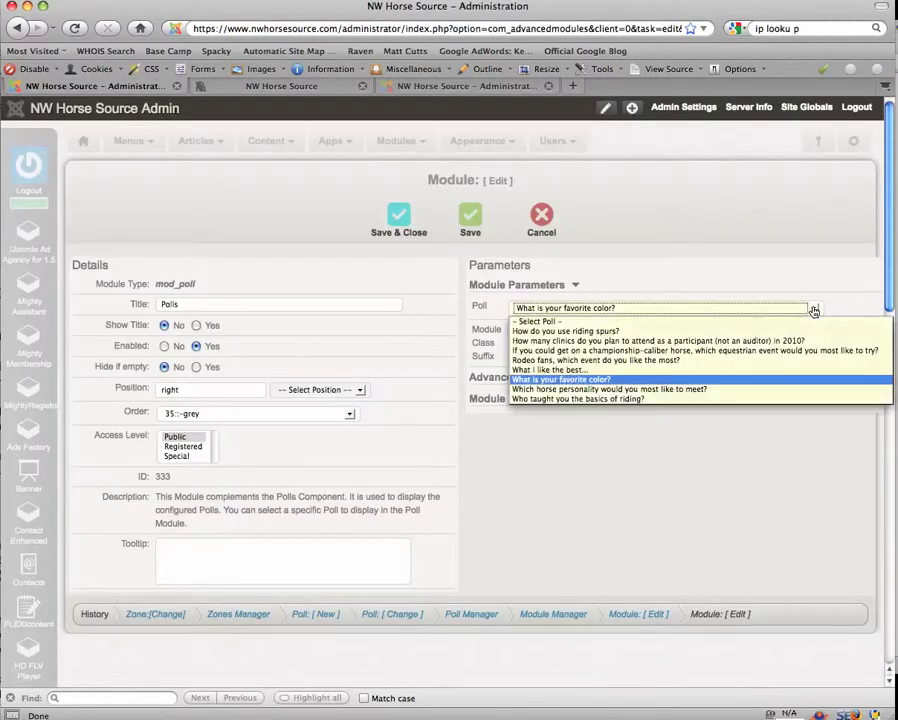
{"action": "left_click", "coordinate": [566, 330]}
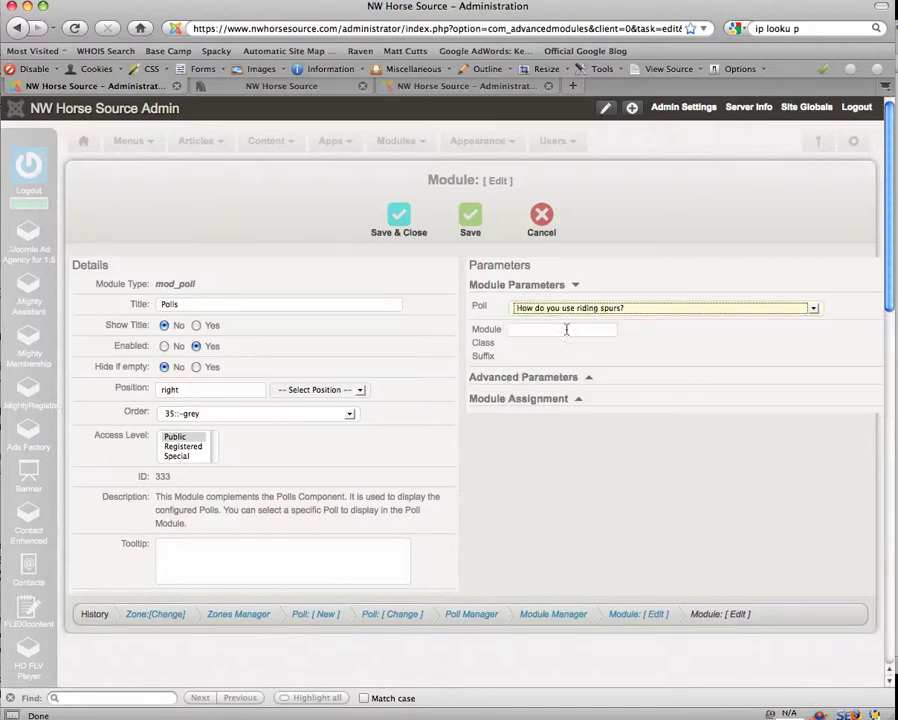
{"action": "left_click", "coordinate": [399, 220]}
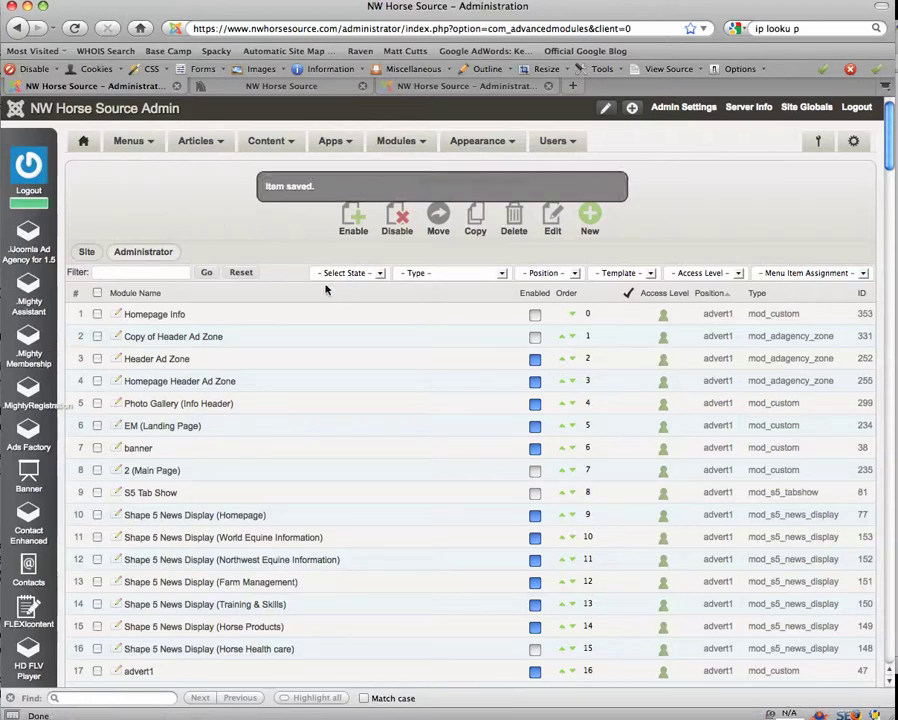
- Go back to the Poll Manager to review the list of polls
{"action": "mouse_move", "coordinate": [5, 584]}
{"action": "scroll", "coordinate": [5, 584], "scroll_direction": "down", "scroll_amount": 20}
{"action": "scroll", "coordinate": [27, 575], "scroll_direction": "up", "scroll_amount": 2}
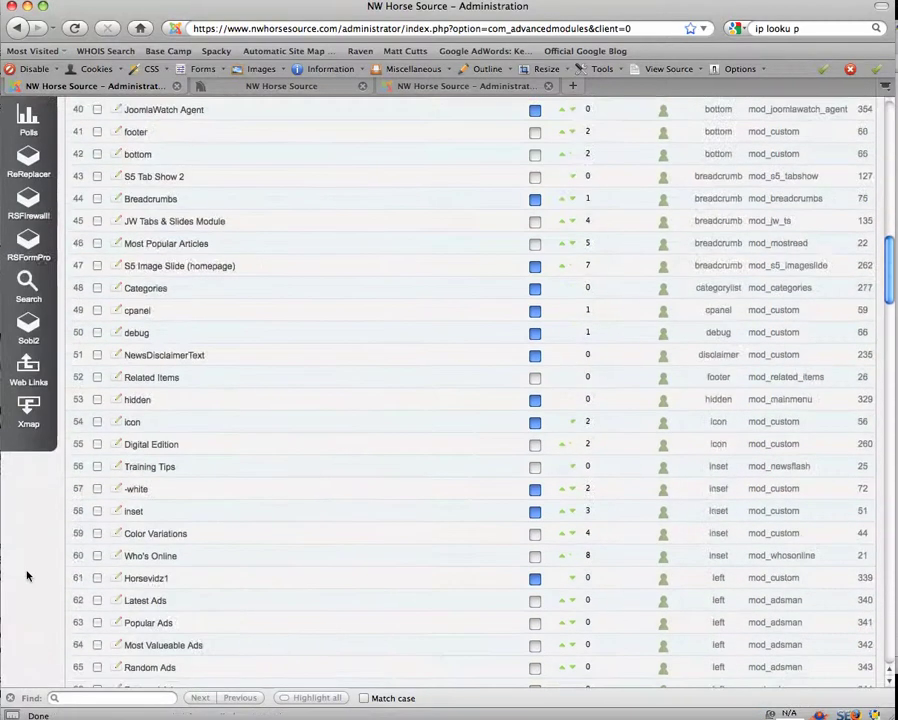
{"action": "scroll", "coordinate": [27, 575], "scroll_direction": "up", "scroll_amount": 5}
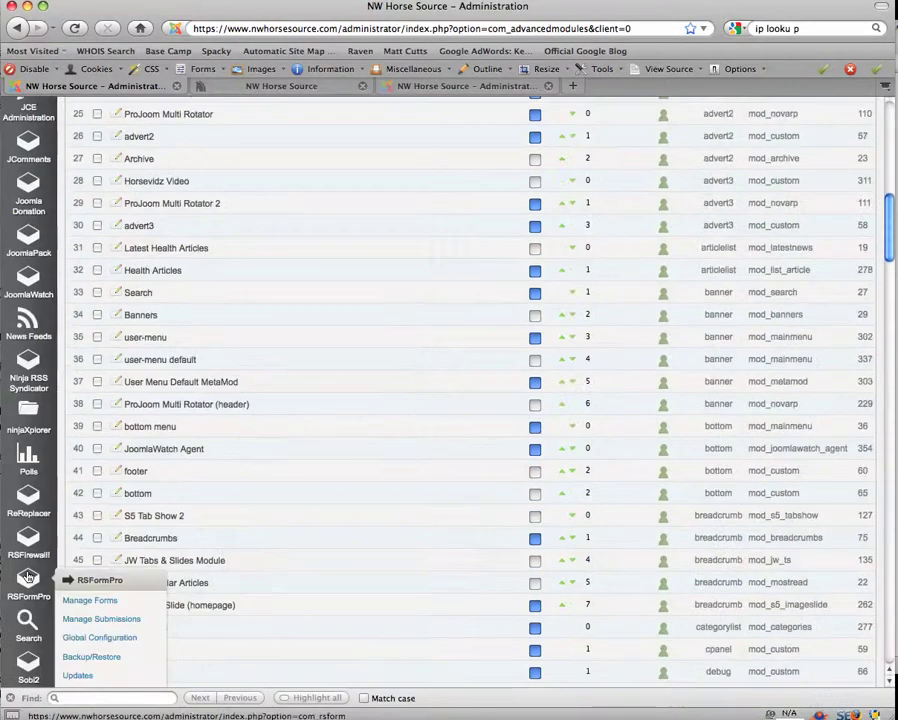
{"action": "left_click", "coordinate": [24, 460]}
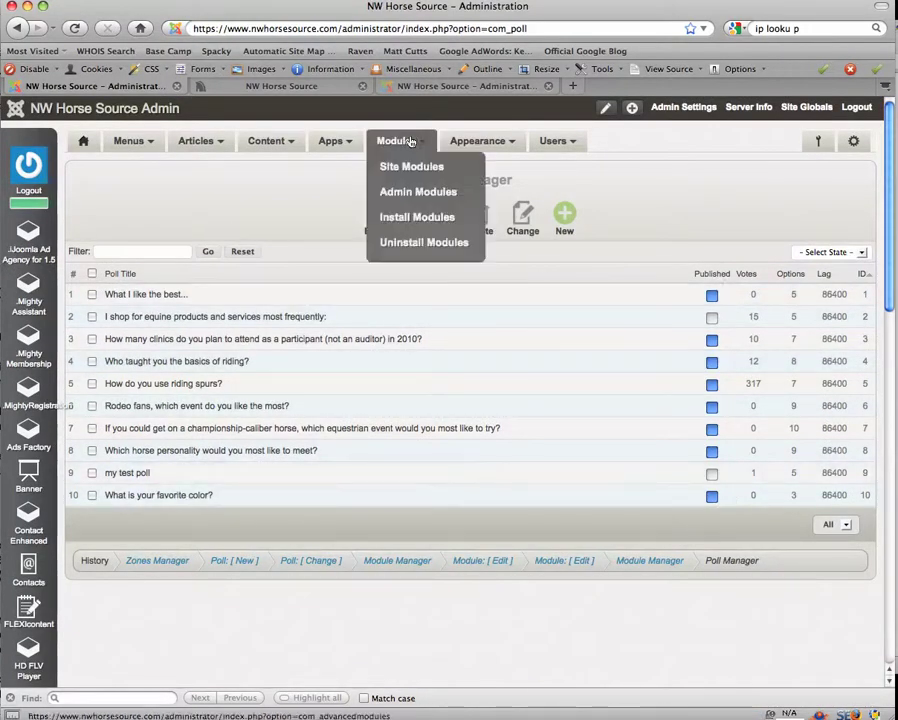
- Open the site modules list and filter it by "poll"
{"action": "left_click", "coordinate": [410, 166]}
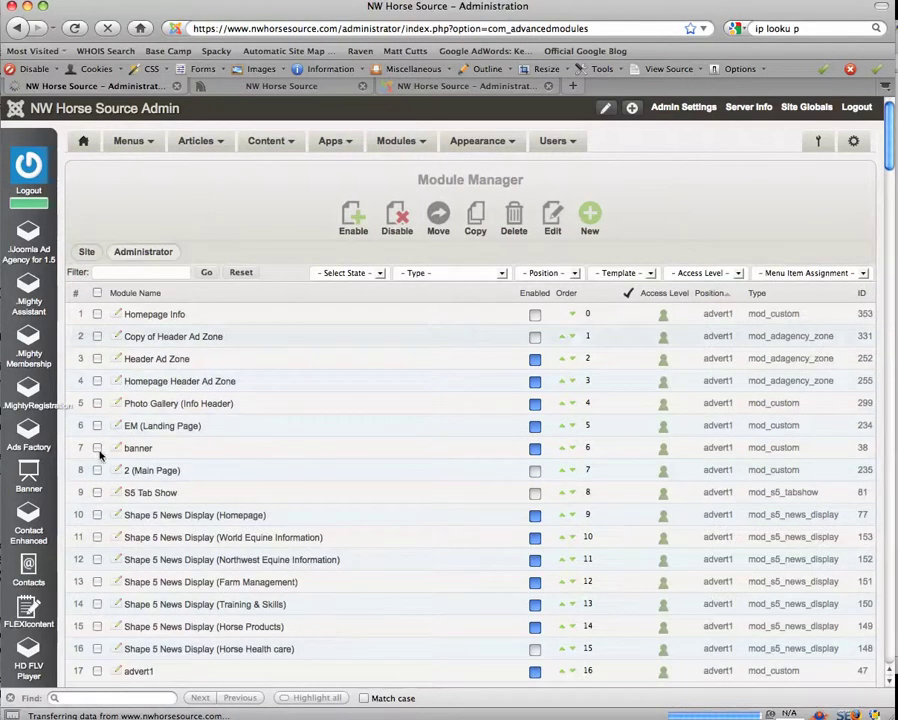
{"action": "left_click", "coordinate": [106, 272]}
{"action": "type", "text": "poll"}
{"action": "key", "text": "Return"}
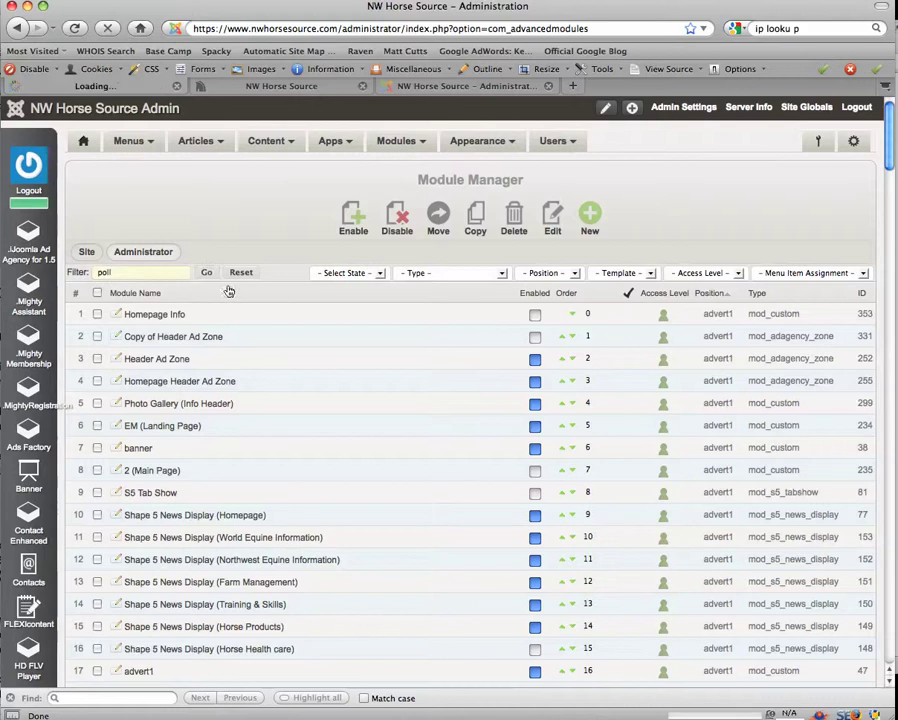